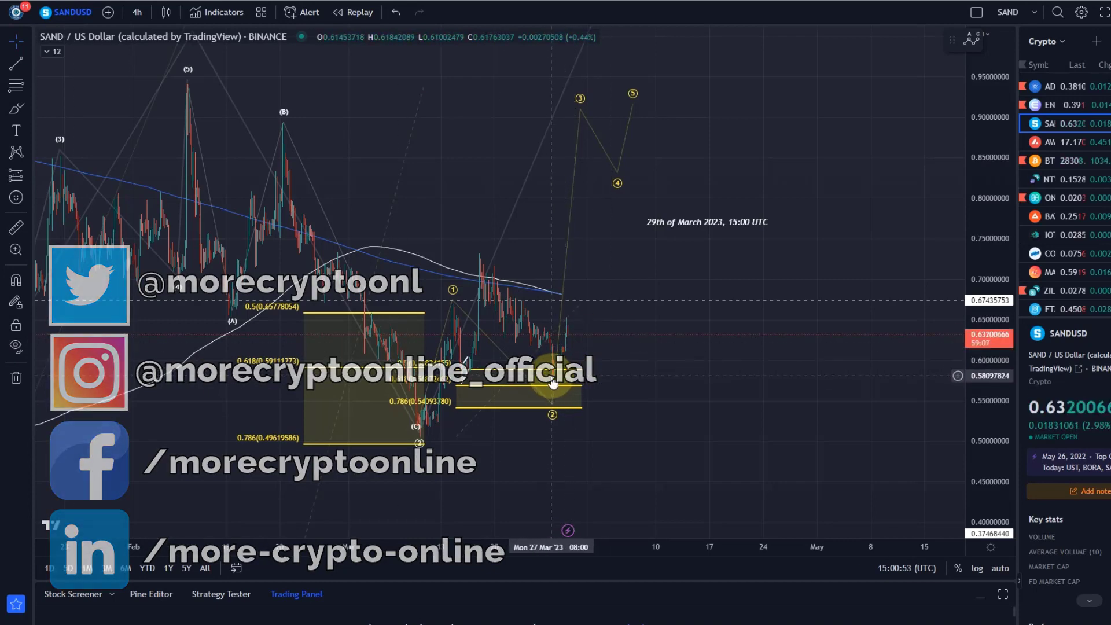
# Draw an Elliott Correction Wave (ABC) from the yellow circled wave 1 top to the late-March low, and place circled wave 2 just below (C).
pyautogui.moveTo(553, 404); pyautogui.dragTo(555, 385)
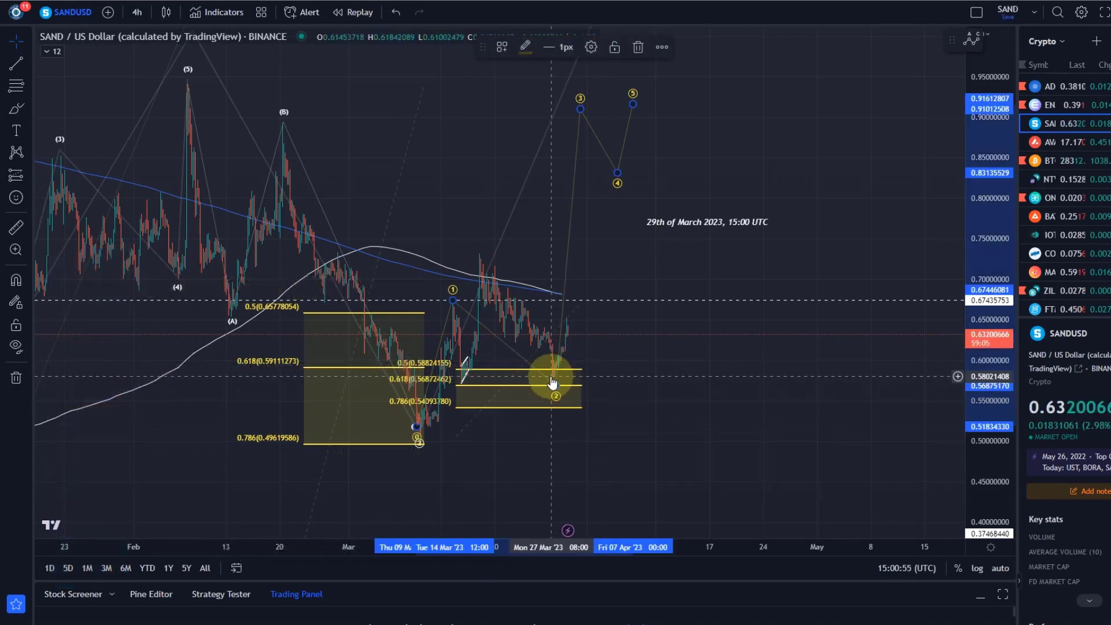
pyautogui.click(28, 154)
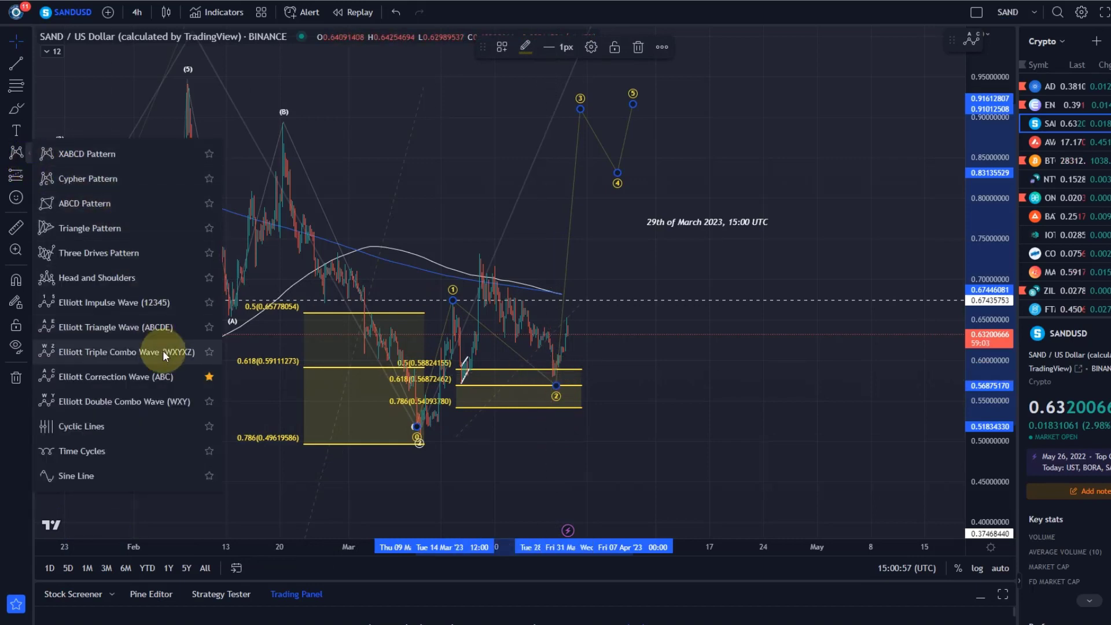
pyautogui.click(152, 380)
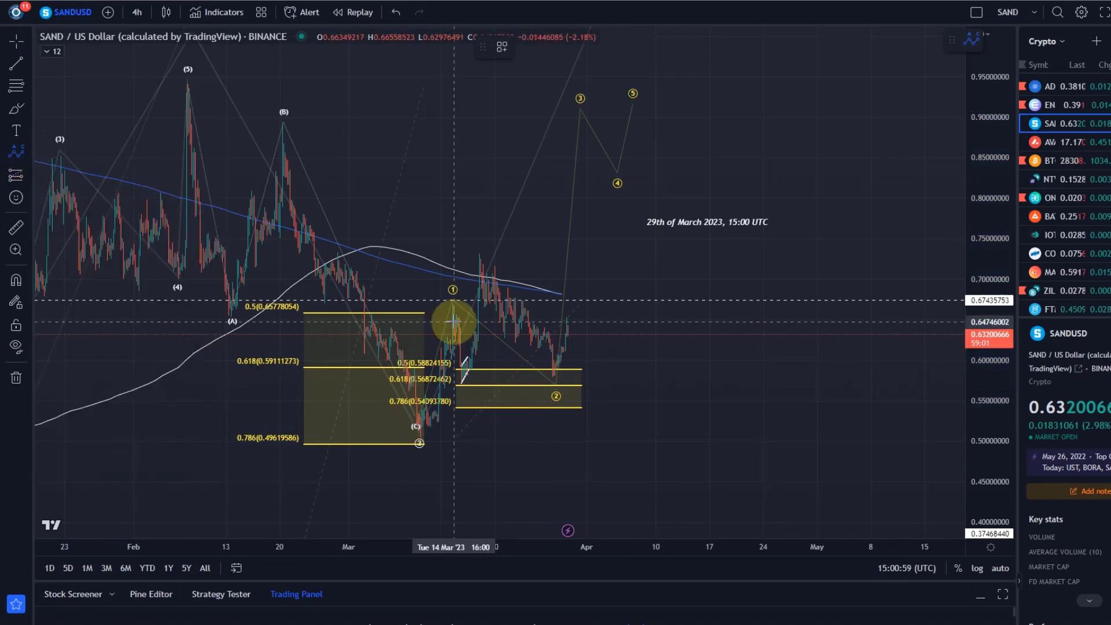
pyautogui.click(448, 308)
pyautogui.click(464, 389)
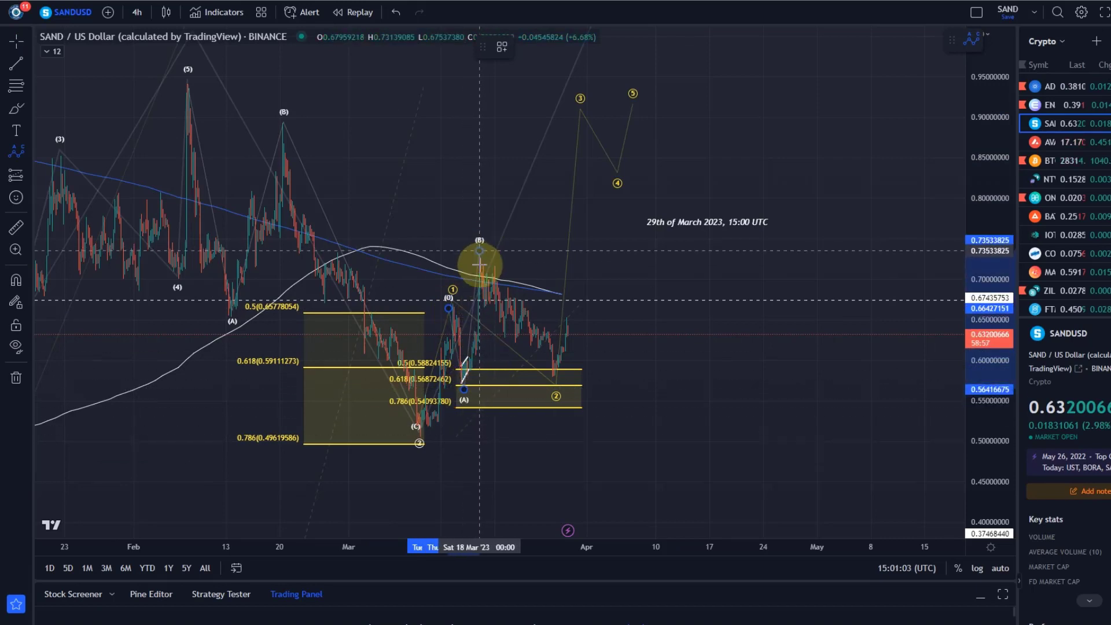
pyautogui.click(557, 393)
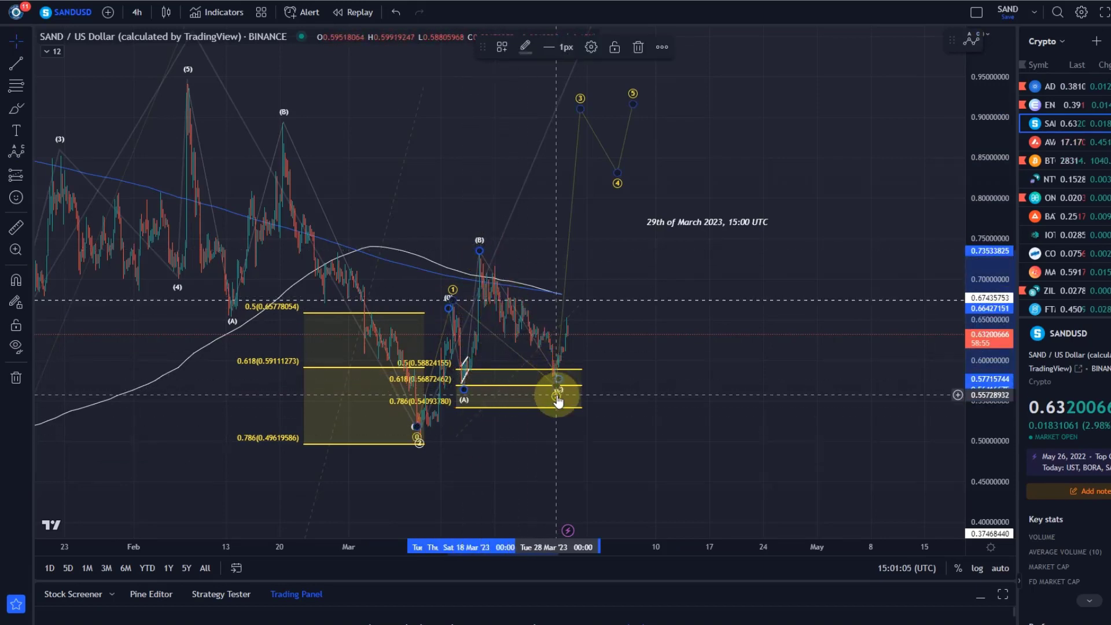
pyautogui.click(558, 399)
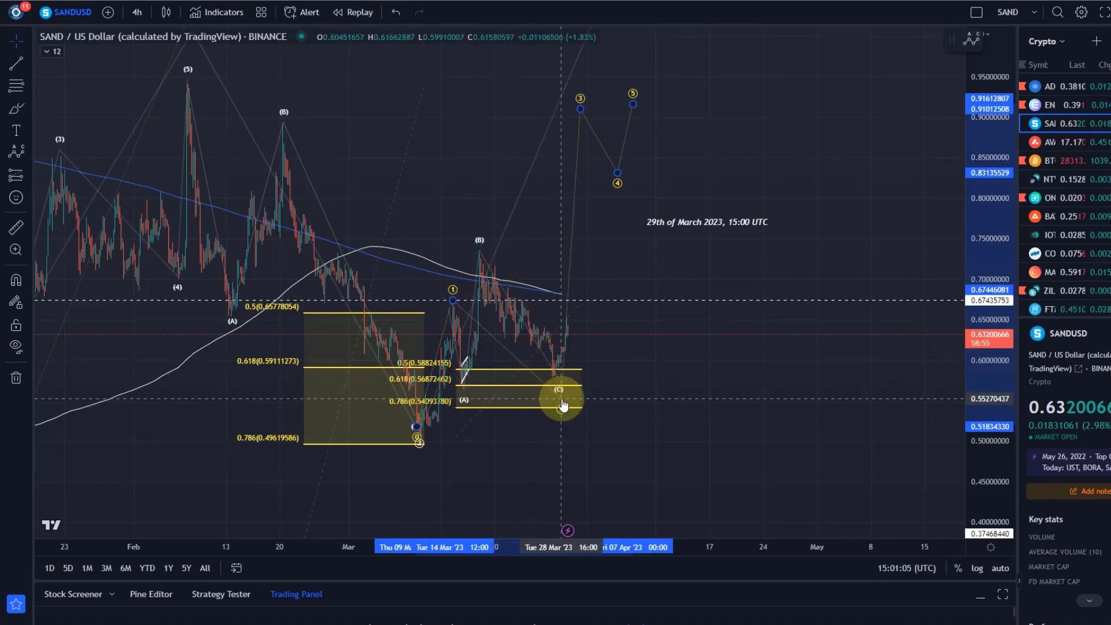
# Try a Fib Retracement from about 0.6711 to 0.5703 with the Overshooting B wave resistance template, and delete it.
pyautogui.click(19, 92)
pyautogui.moveTo(444, 302); pyautogui.dragTo(690, 385)
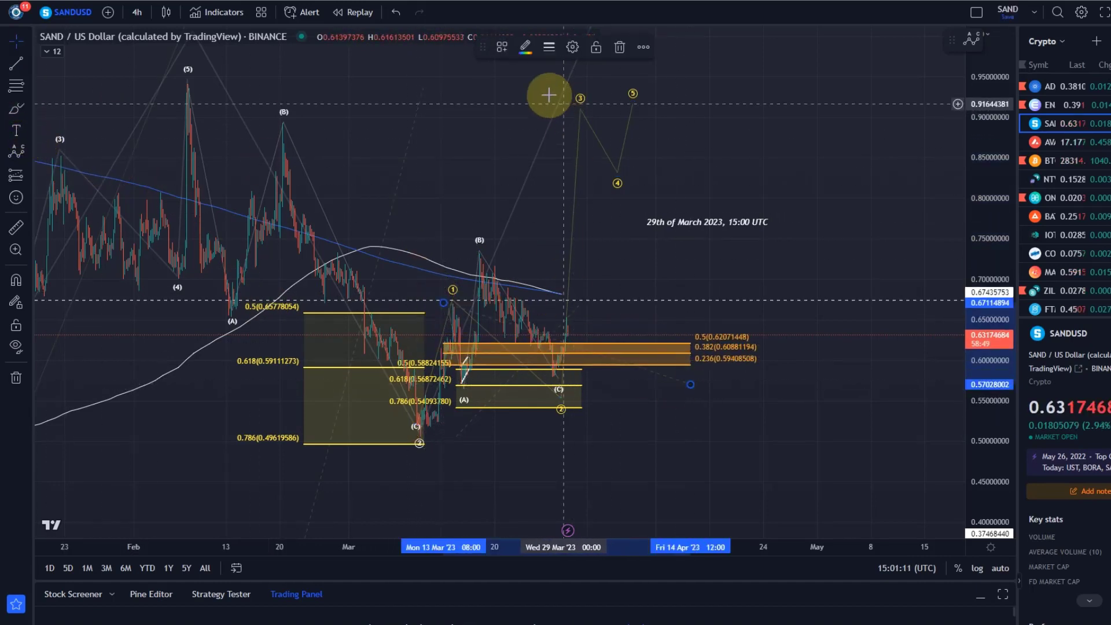
pyautogui.click(502, 46)
pyautogui.click(566, 161)
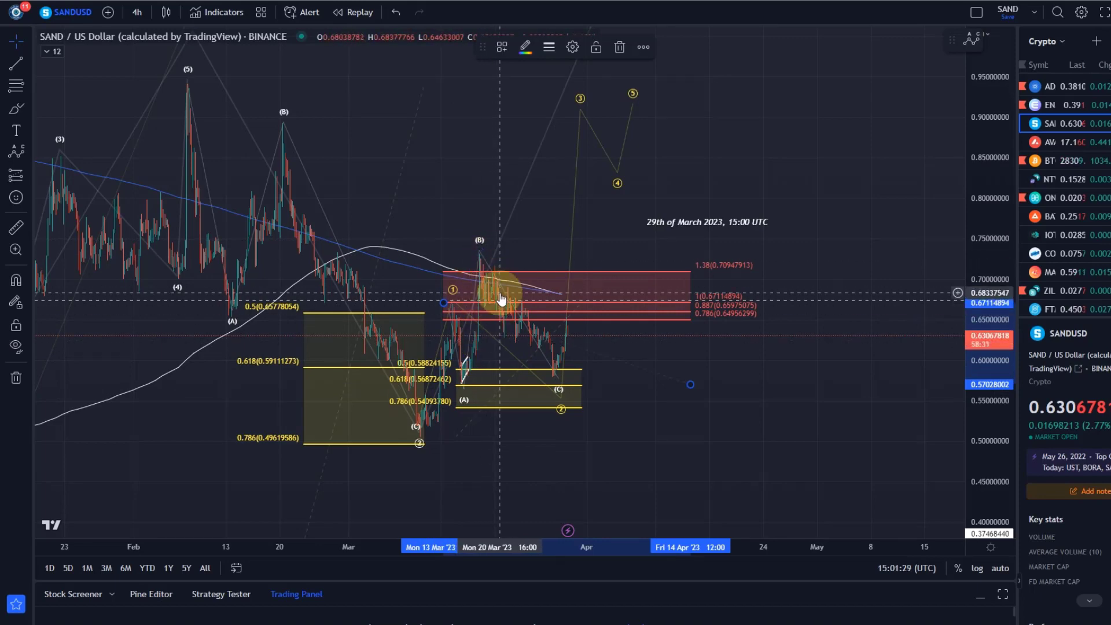
pyautogui.press('Delete')
# Draw a trend line along the descending March highs, from about 0.7116 on 19 March to about 0.5726 on 3 April.
pyautogui.scroll(5, 500, 293)
pyautogui.moveTo(370, 405); pyautogui.dragTo(684, 371)
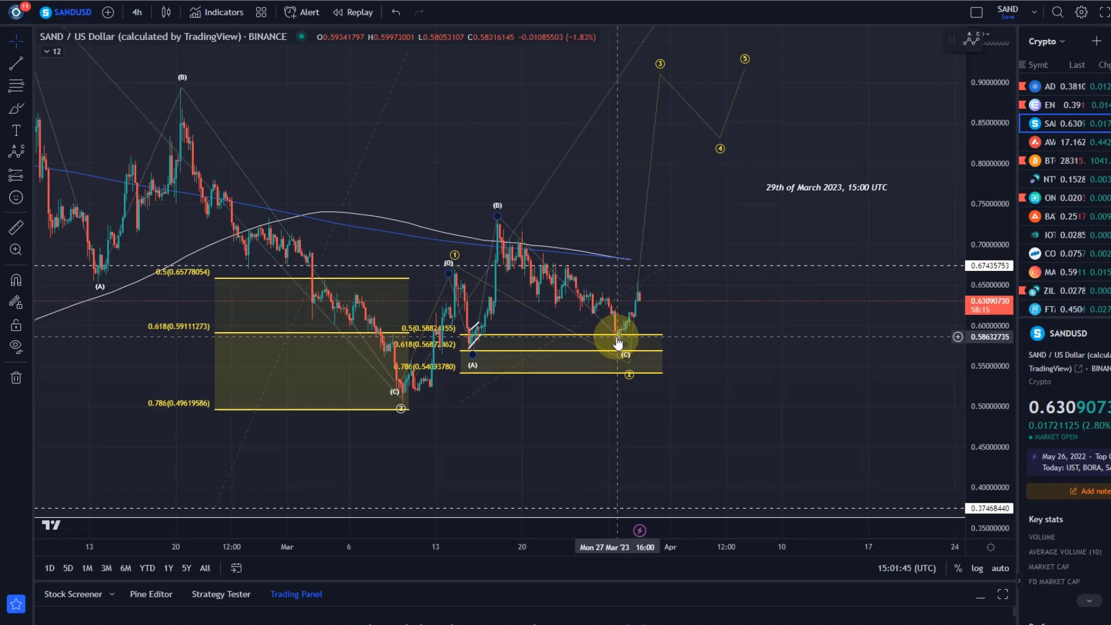
pyautogui.click(17, 63)
pyautogui.click(514, 243)
pyautogui.click(687, 339)
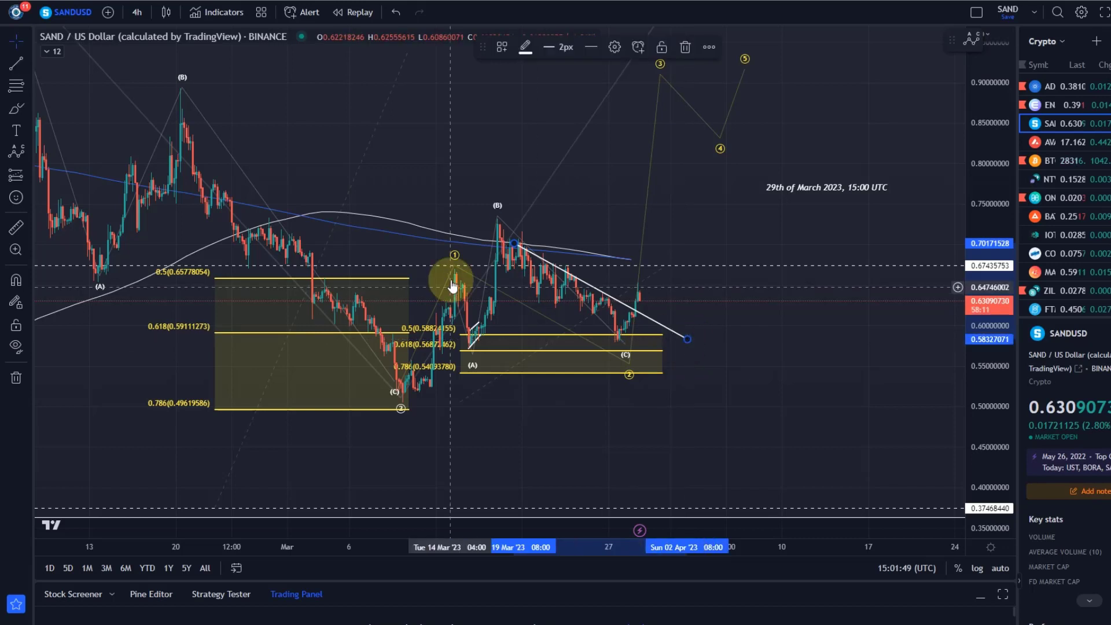
pyautogui.moveTo(514, 243); pyautogui.dragTo(510, 235)
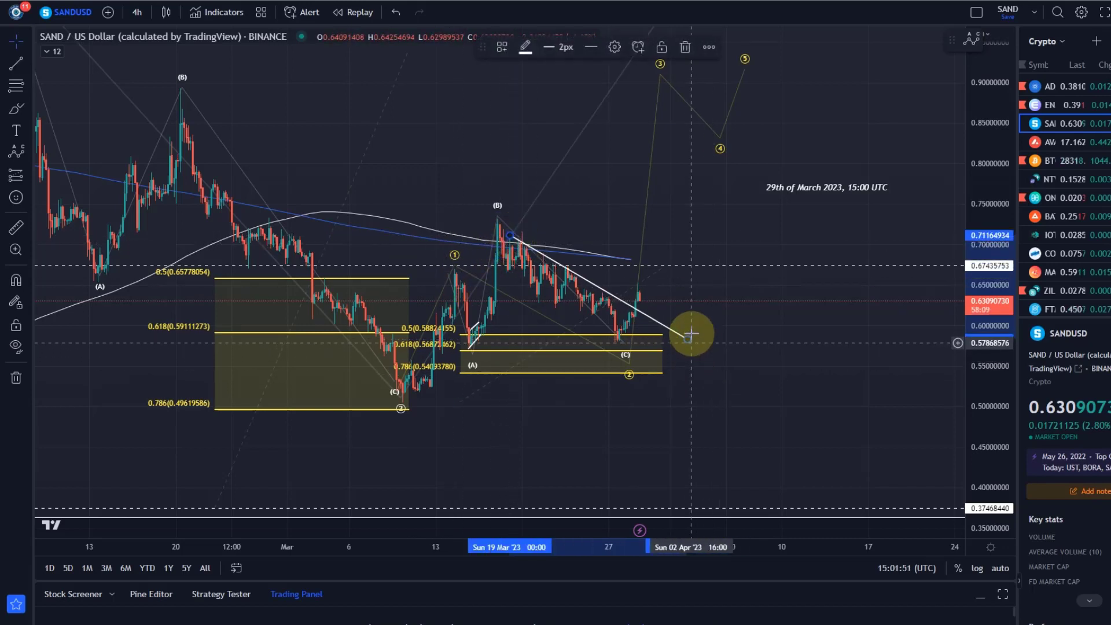
pyautogui.moveTo(689, 343); pyautogui.dragTo(702, 352)
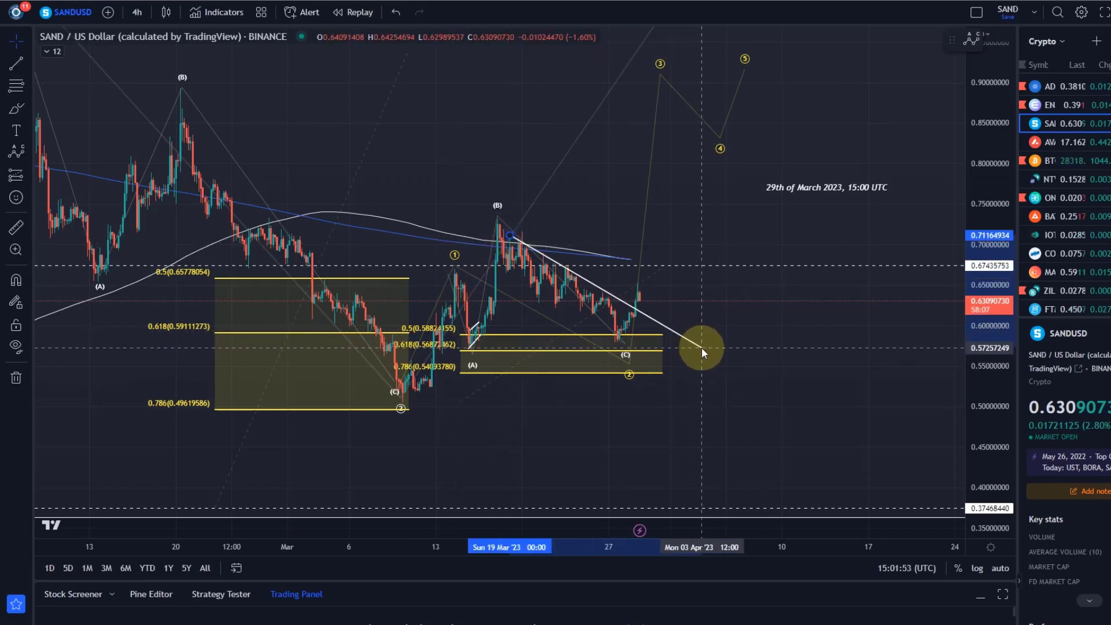
pyautogui.click(631, 354)
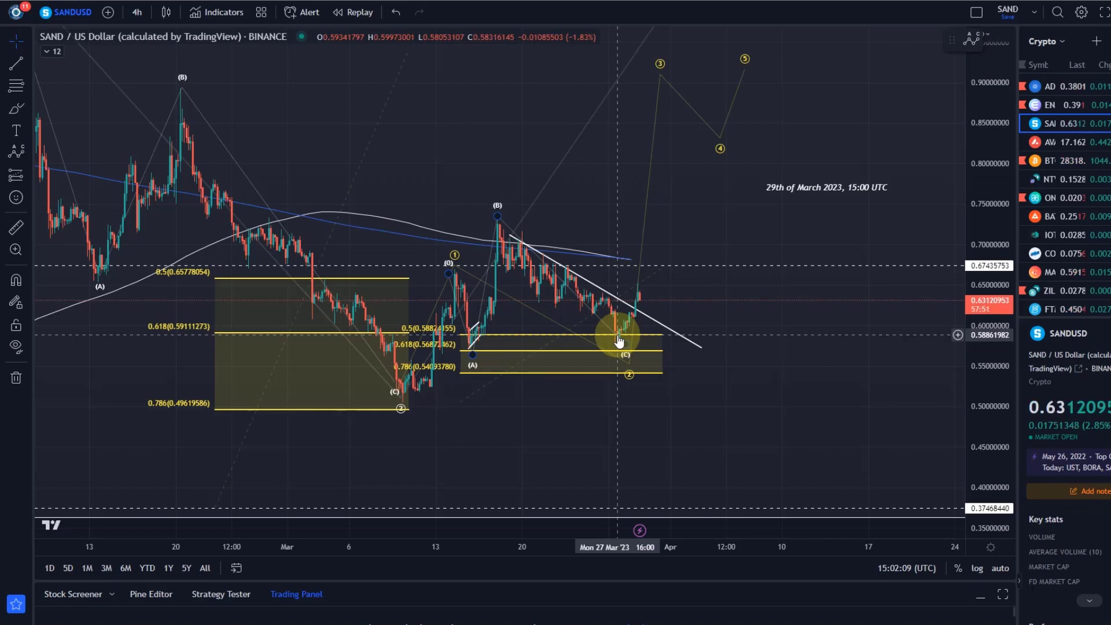
# Raise circled wave 5 to about 0.969 and draw an Elliott Impulse Wave (12345) from the late-March low up to about 0.877.
pyautogui.moveTo(745, 70); pyautogui.dragTo(747, 26)
pyautogui.moveTo(668, 232); pyautogui.dragTo(627, 281)
pyautogui.click(29, 156)
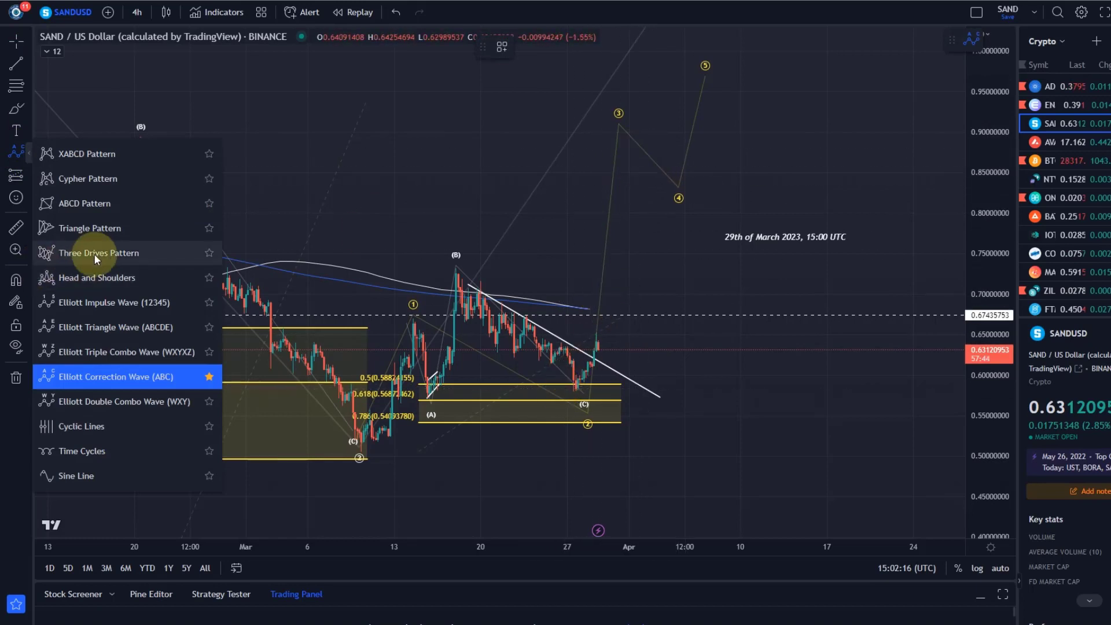
pyautogui.click(143, 305)
pyautogui.click(570, 392)
pyautogui.click(596, 326)
pyautogui.click(613, 348)
pyautogui.click(629, 214)
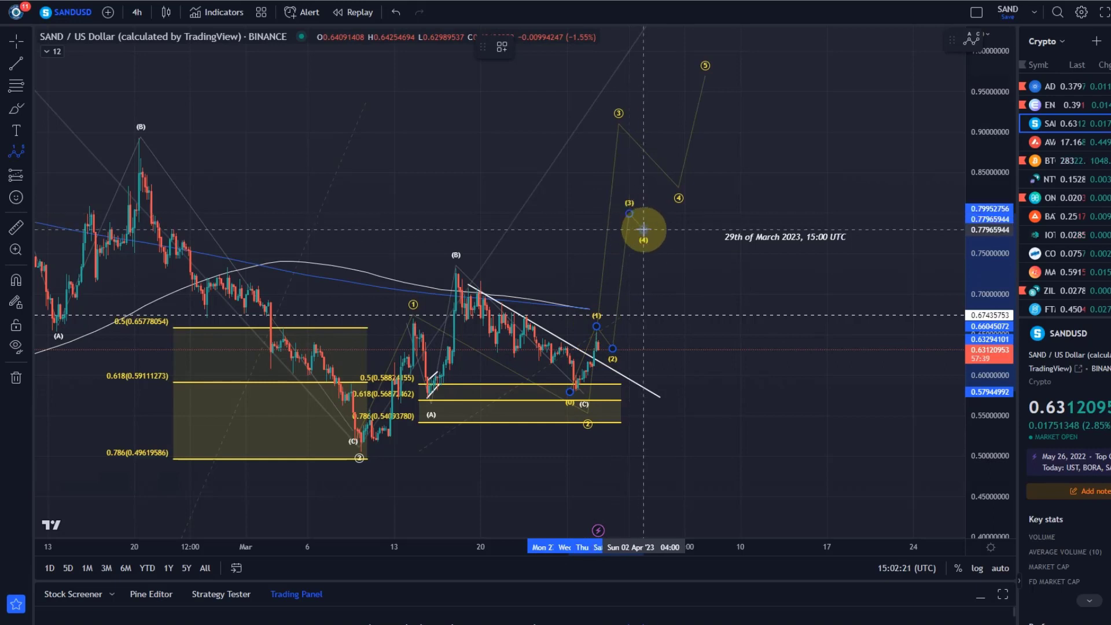
pyautogui.click(642, 230)
pyautogui.click(660, 149)
# Shift circled waves 3, 4 and 5 to later dates at about 0.916, 0.830 and 0.975, and lower sub-wave (2) to about 0.622.
pyautogui.moveTo(620, 122); pyautogui.dragTo(649, 115)
pyautogui.moveTo(679, 187)
pyautogui.mouseDown()
pyautogui.moveTo(675, 166)
pyautogui.moveTo(675, 186)
pyautogui.moveTo(700, 191)
pyautogui.mouseUp()
pyautogui.moveTo(648, 116); pyautogui.dragTo(659, 120)
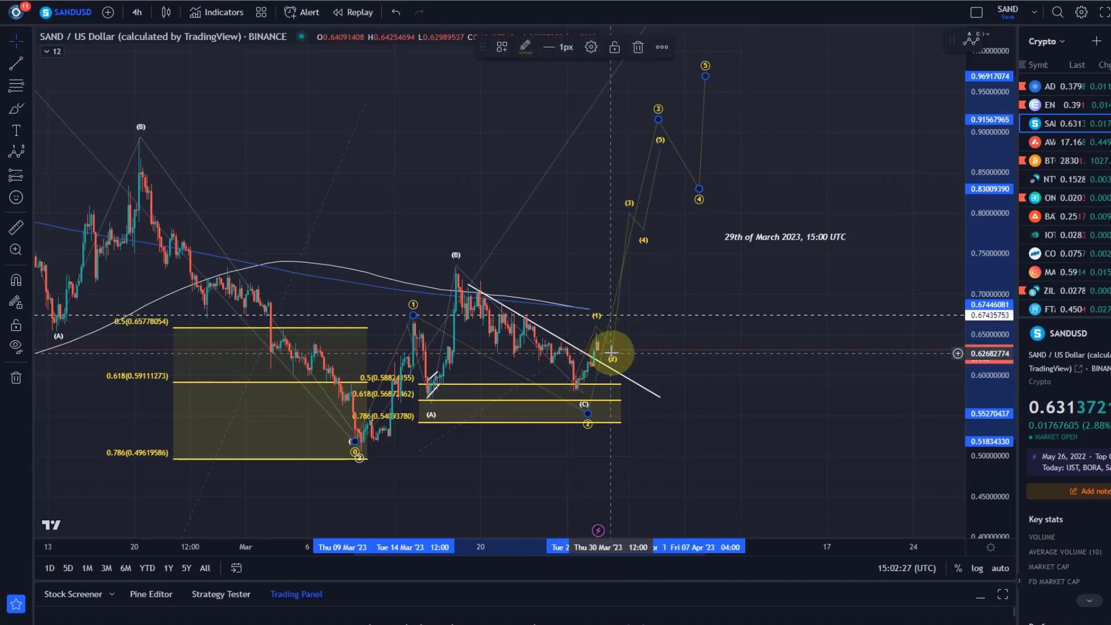
pyautogui.moveTo(611, 352); pyautogui.dragTo(618, 357)
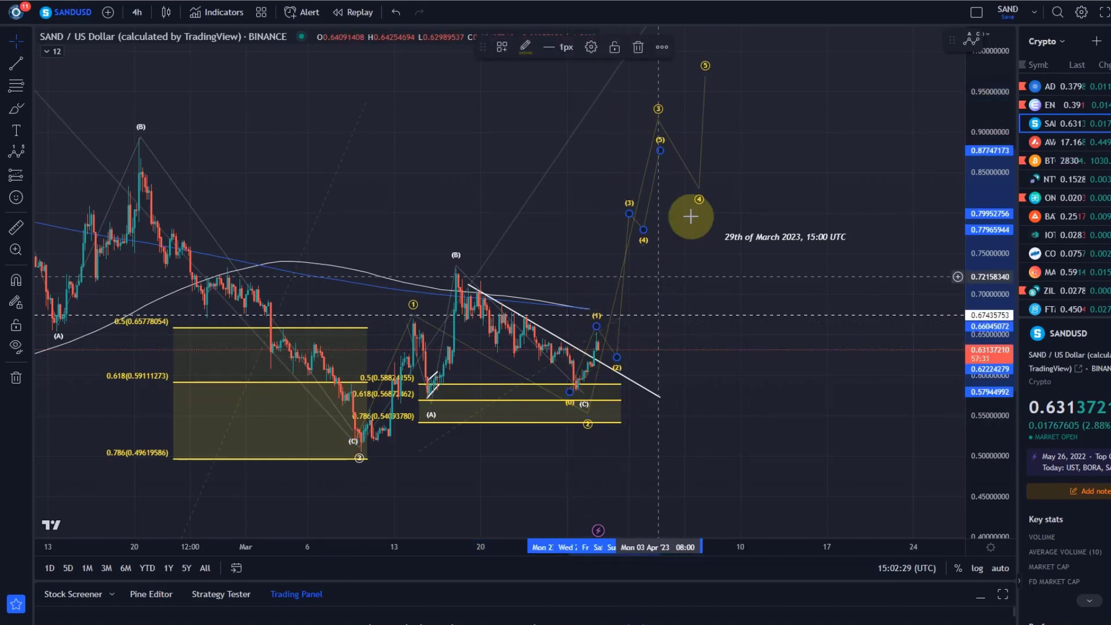
pyautogui.moveTo(703, 74); pyautogui.dragTo(721, 71)
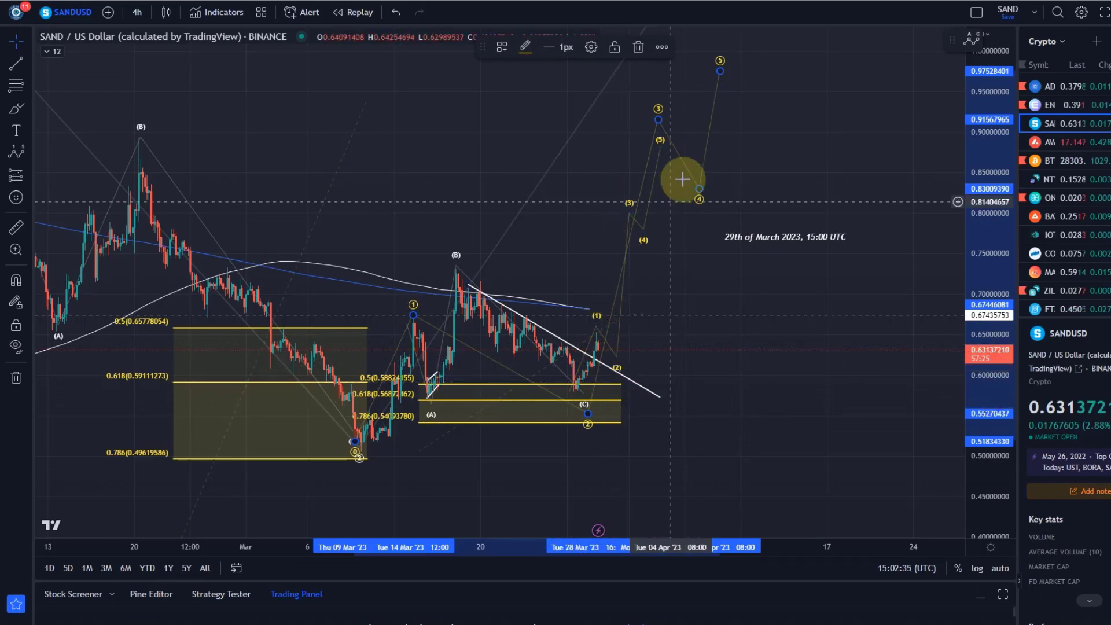
# Lower sub-wave (2) of the small impulse onto the descending trend line at about 0.6077.
pyautogui.scroll(5, 551, 372)
pyautogui.moveTo(538, 373); pyautogui.dragTo(795, 327)
pyautogui.moveTo(606, 315); pyautogui.dragTo(597, 323)
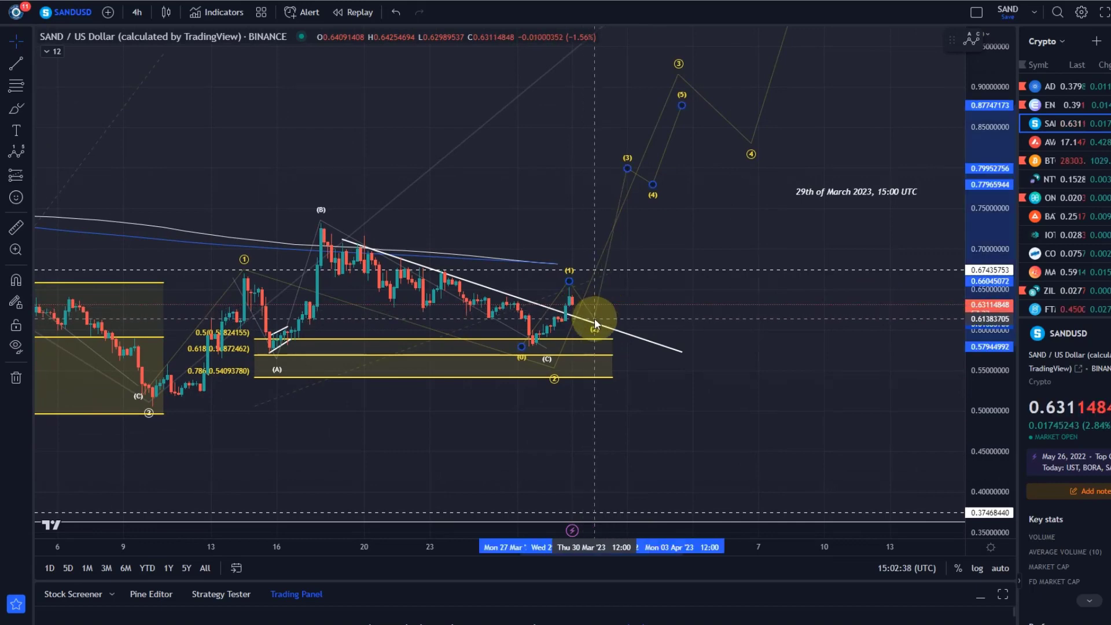
pyautogui.click(641, 388)
# Switch the chart to the 1 hour timeframe and fine-tune the sub-wave (2) point near the trend line.
pyautogui.click(135, 12)
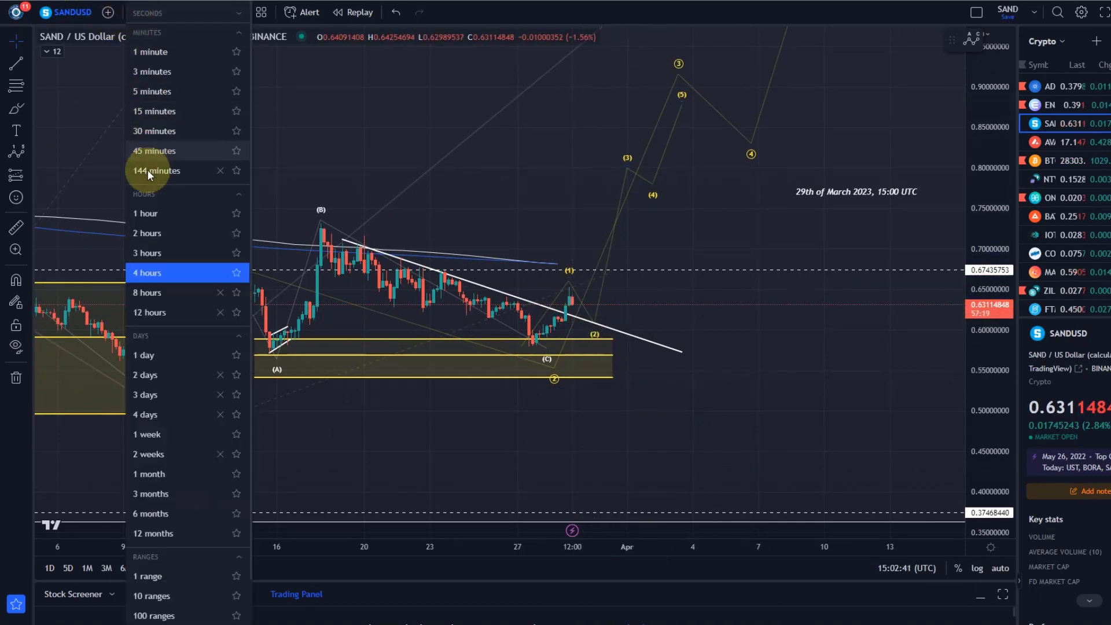
pyautogui.click(150, 214)
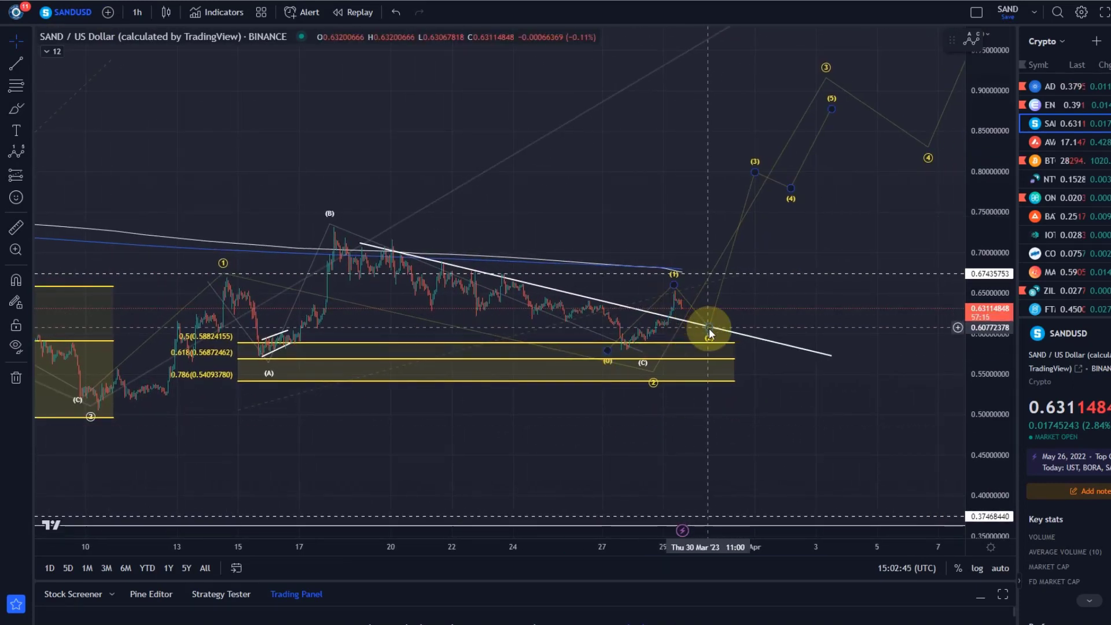
pyautogui.click(700, 327)
pyautogui.moveTo(699, 324); pyautogui.dragTo(704, 327)
pyautogui.click(734, 438)
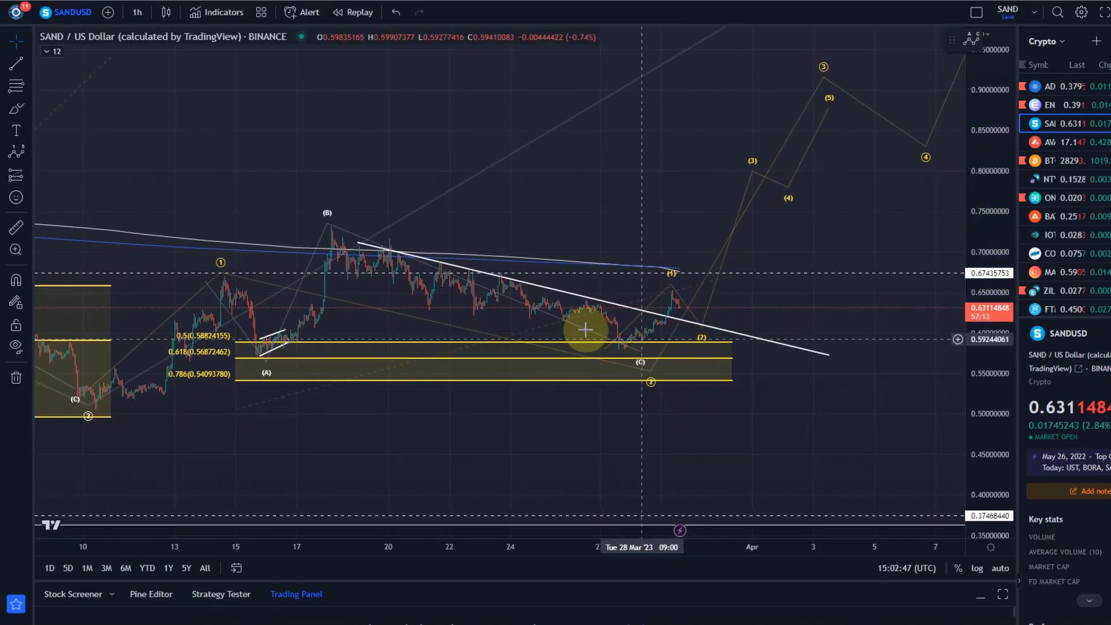
# Draw a Fib Retracement from about 0.5792 to 0.6529 over sub-wave (1) and apply the "Wave 2 retracements, orange" template.
pyautogui.moveTo(798, 422); pyautogui.dragTo(733, 425)
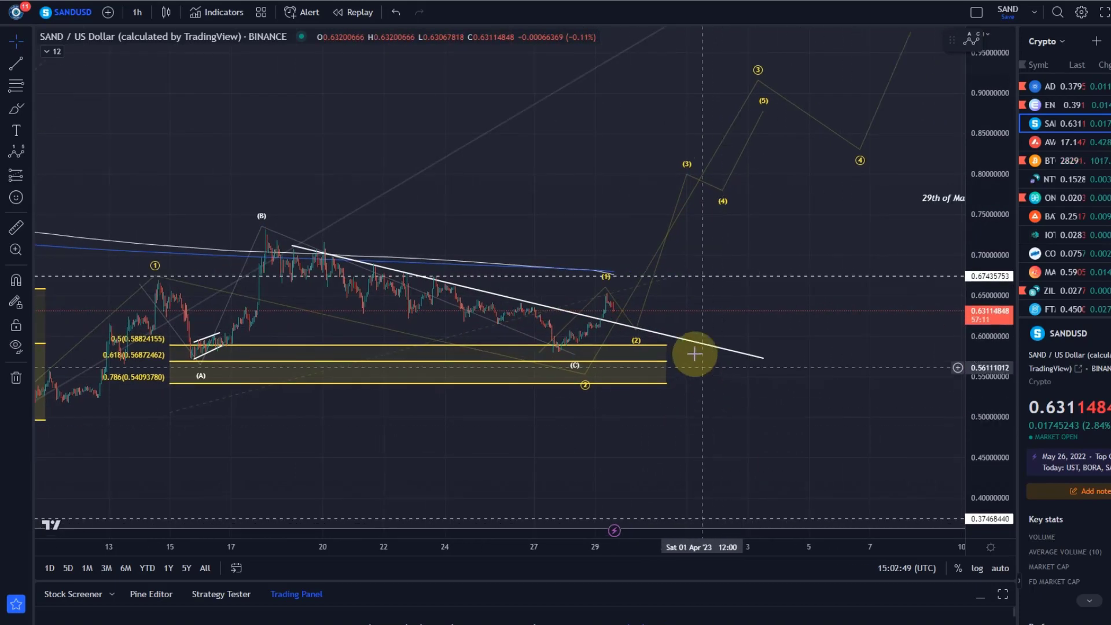
pyautogui.click(28, 82)
pyautogui.click(20, 83)
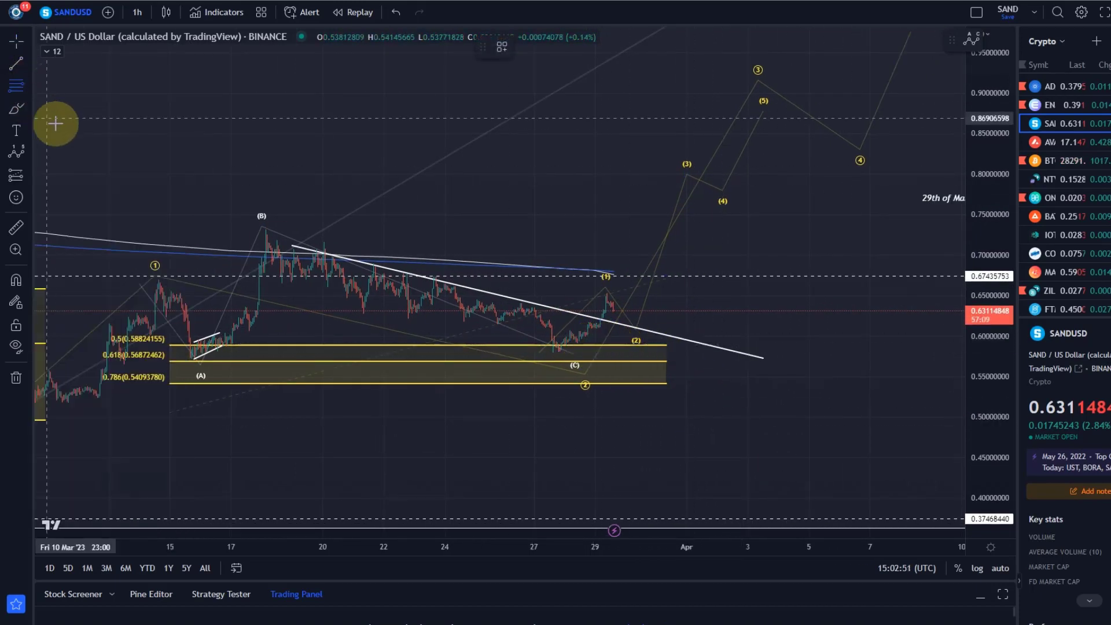
pyautogui.moveTo(992, 394); pyautogui.dragTo(997, 234)
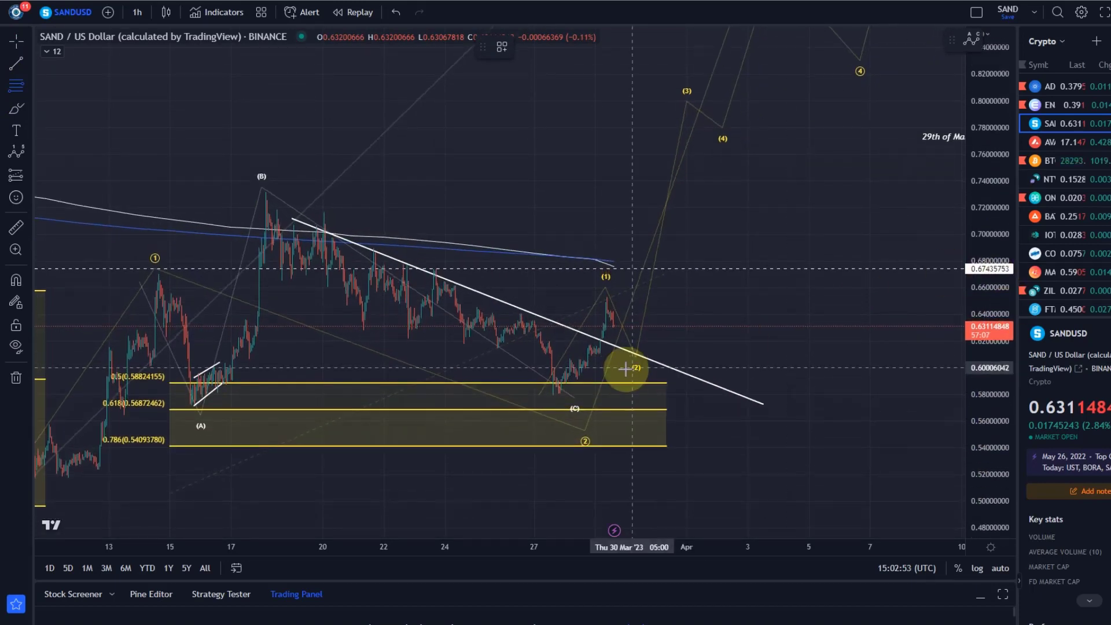
pyautogui.click(591, 396)
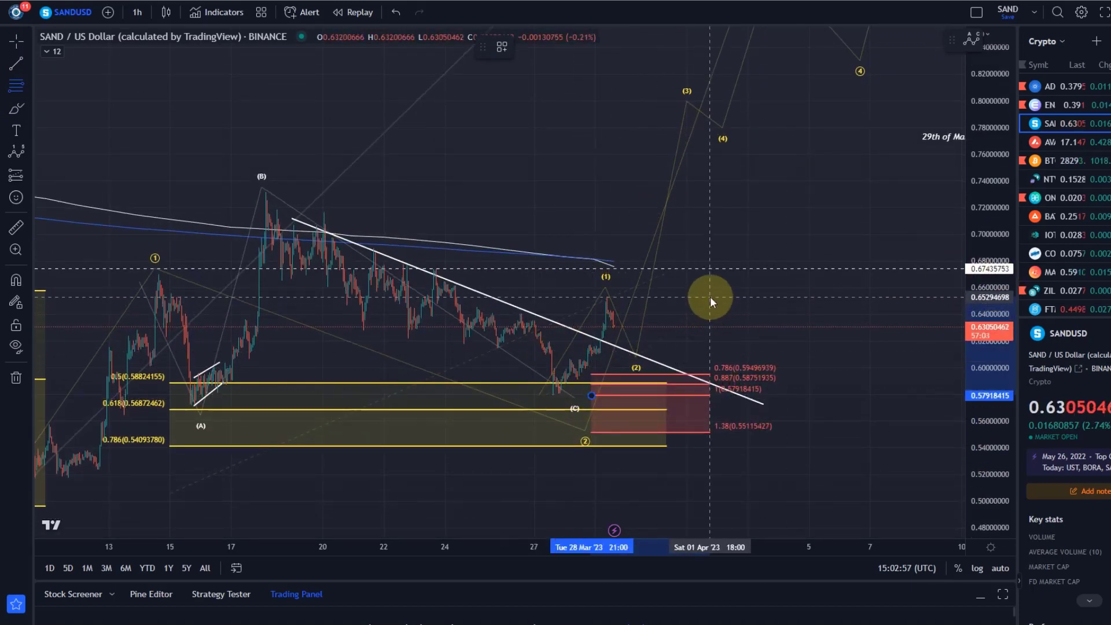
pyautogui.click(711, 296)
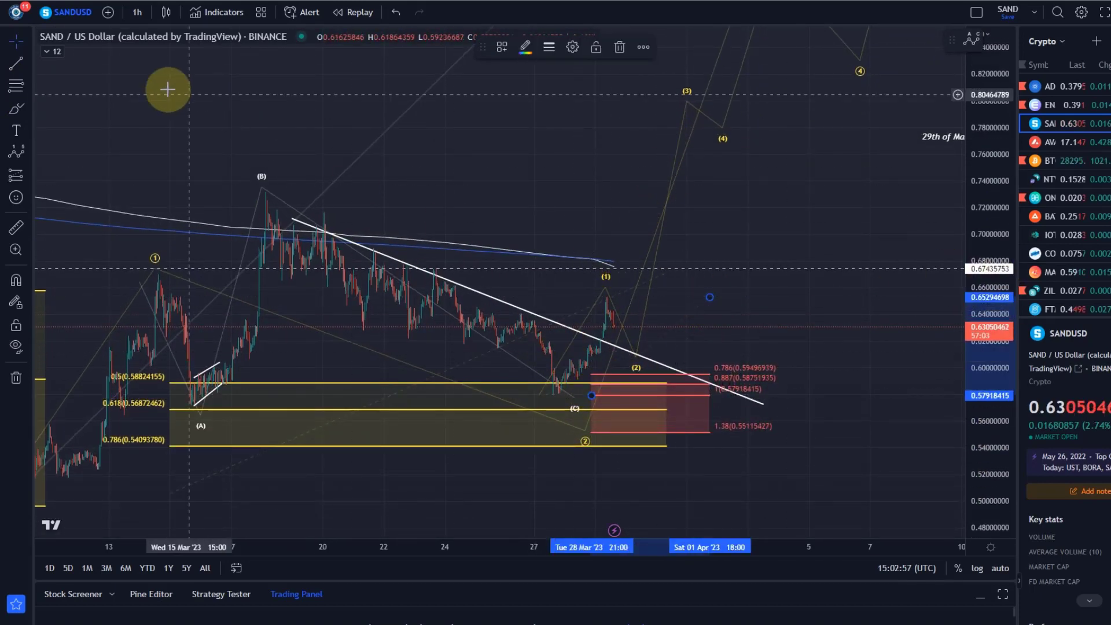
pyautogui.click(499, 45)
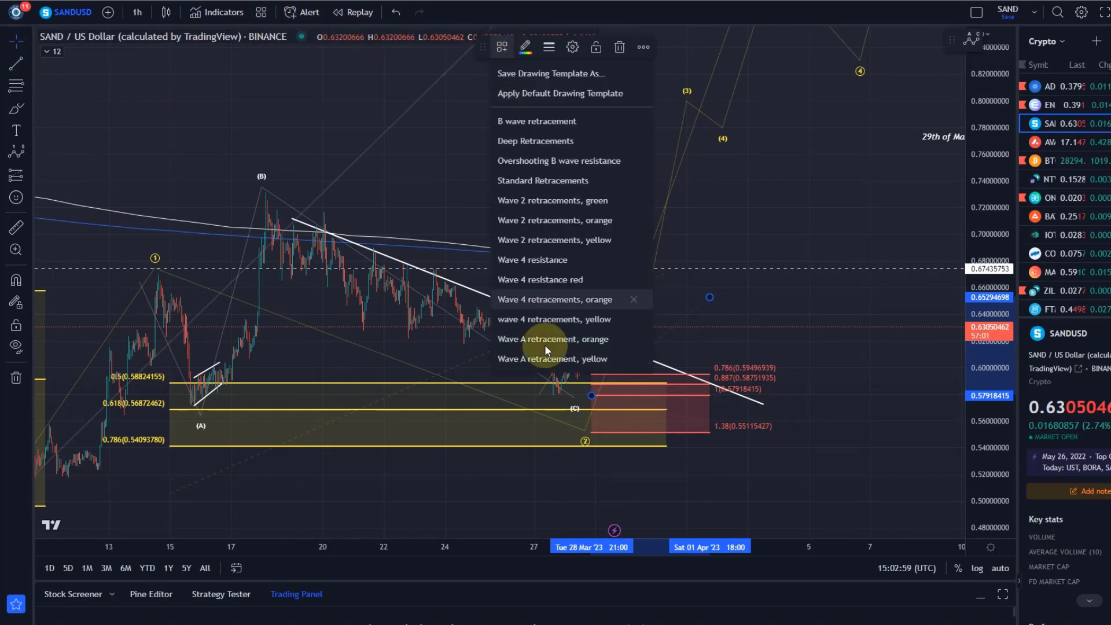
pyautogui.click(571, 221)
pyautogui.click(753, 481)
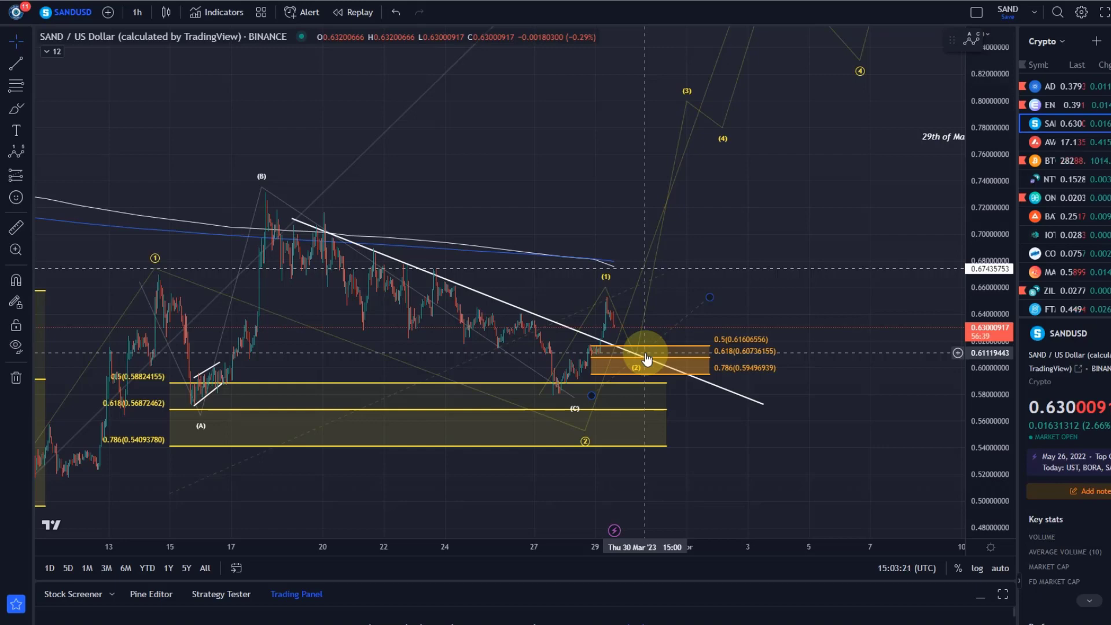
# Move the yellow circled wave 3 point to a slightly earlier date at about 0.91.
pyautogui.scroll(-4, 608, 327)
pyautogui.moveTo(990, 231); pyautogui.dragTo(987, 347)
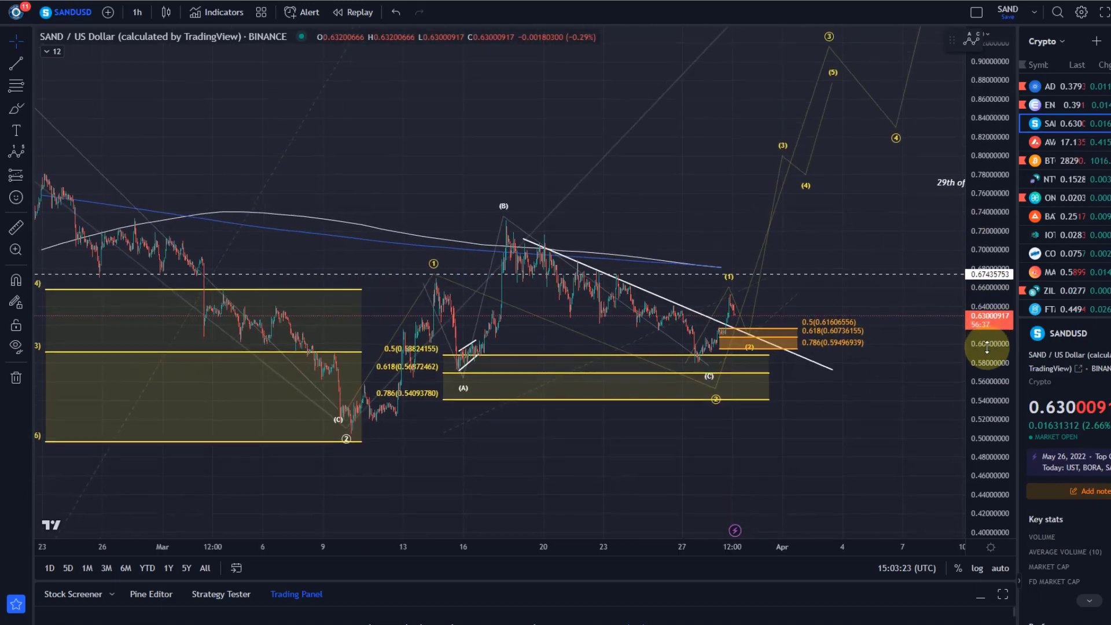
pyautogui.moveTo(683, 117); pyautogui.dragTo(617, 224)
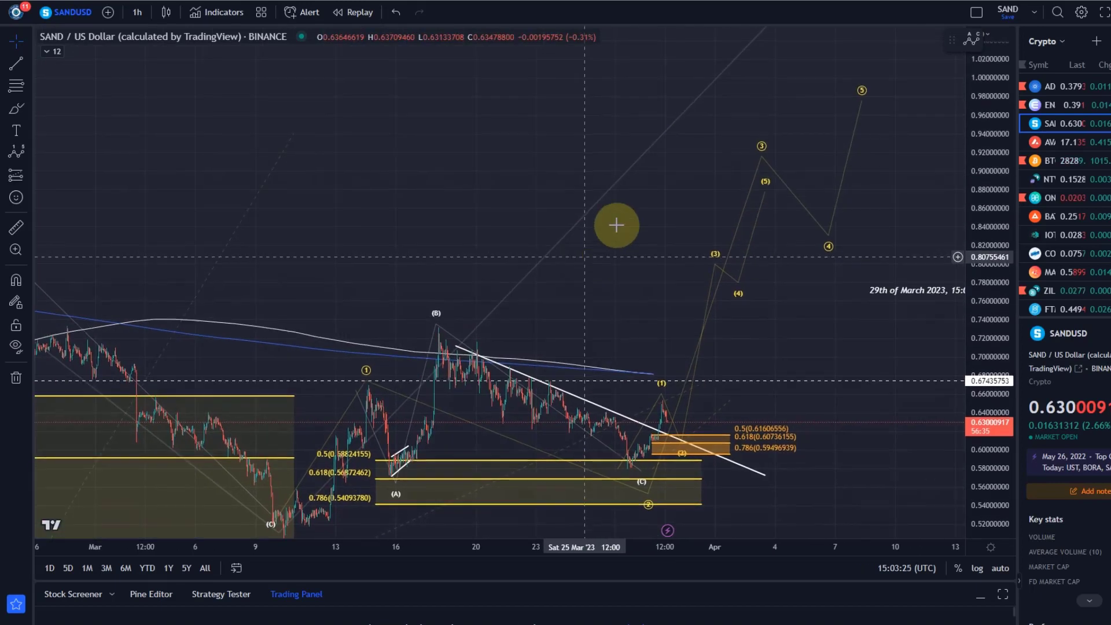
pyautogui.moveTo(762, 155); pyautogui.dragTo(775, 143)
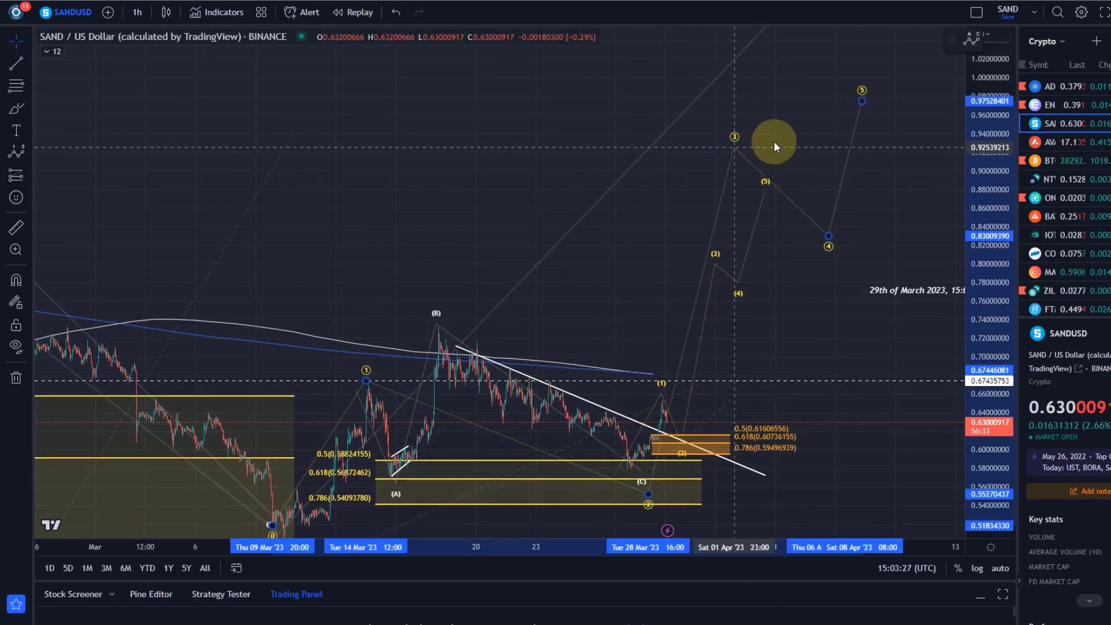
# Draw a Trend-Based Fib Extension from the March 9 low at about 0.5046 through the circled wave 1 level at about 0.6704 to 0.5792.
pyautogui.moveTo(635, 255); pyautogui.dragTo(684, 209)
pyautogui.click(27, 88)
pyautogui.click(39, 93)
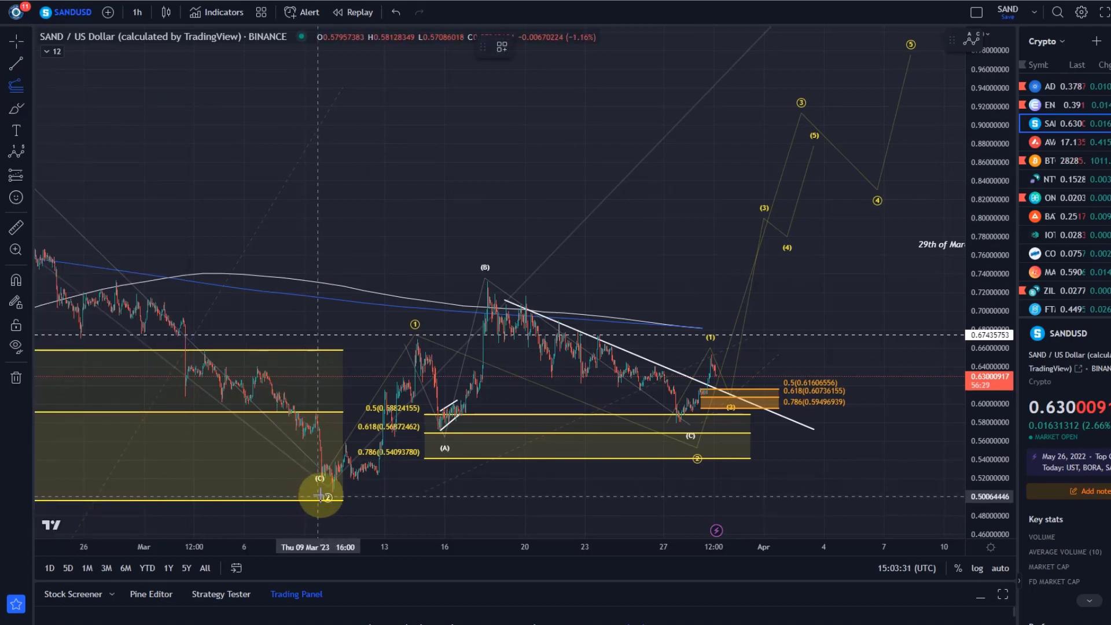
pyautogui.moveTo(324, 493)
pyautogui.mouseDown()
pyautogui.moveTo(356, 475)
pyautogui.moveTo(399, 346)
pyautogui.mouseUp()
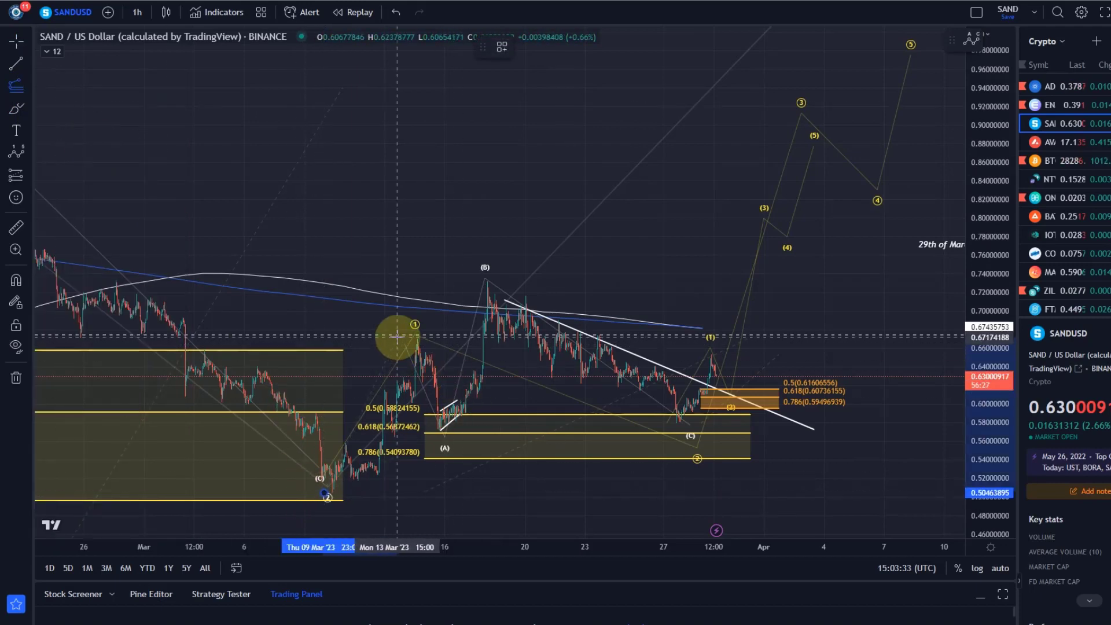
pyautogui.click(400, 337)
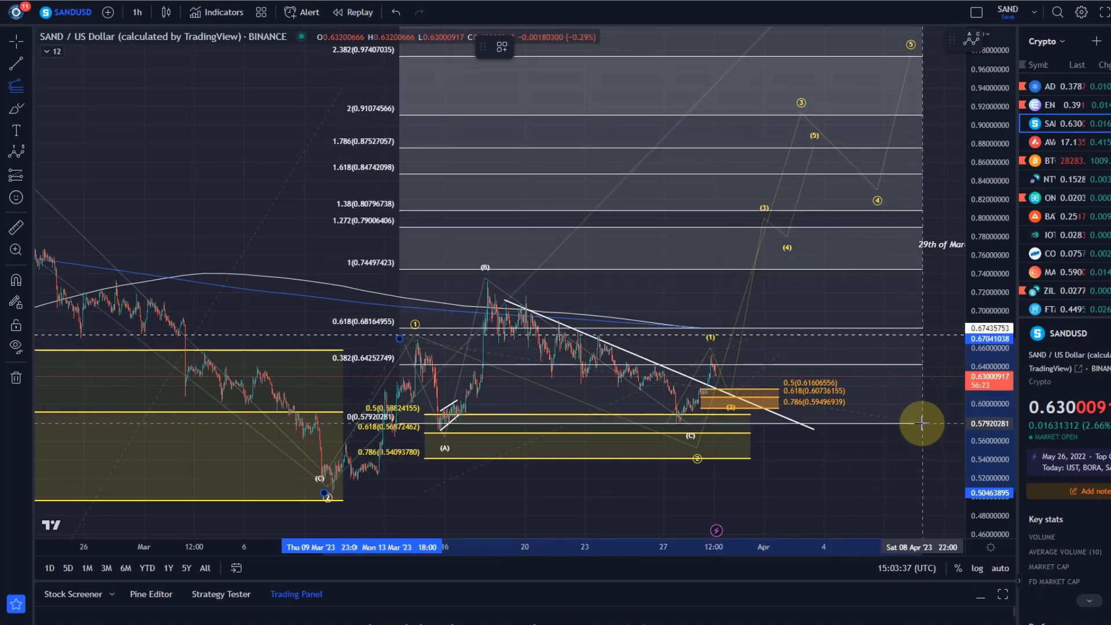
pyautogui.click(922, 423)
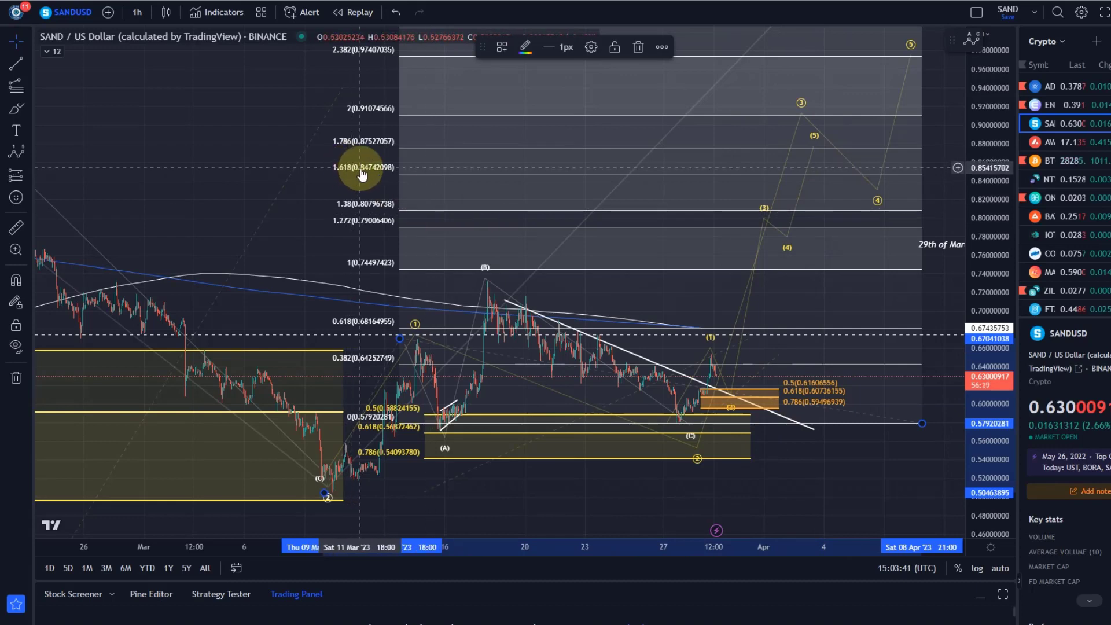
# Lower sub-wave (5) to about 0.84 near the 1.618 extension level and the yellow circled wave 3 point to about 0.869.
pyautogui.moveTo(812, 149); pyautogui.dragTo(797, 178)
pyautogui.moveTo(801, 113); pyautogui.dragTo(794, 156)
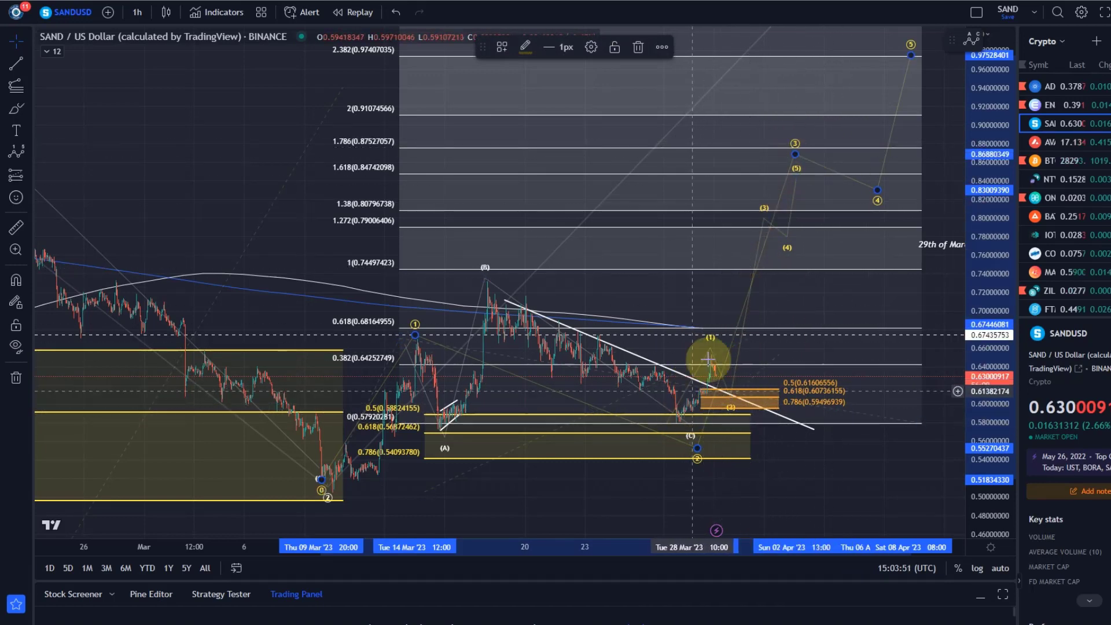
# Delete the Trend-Based Fib Extension from the chart.
pyautogui.click(646, 229)
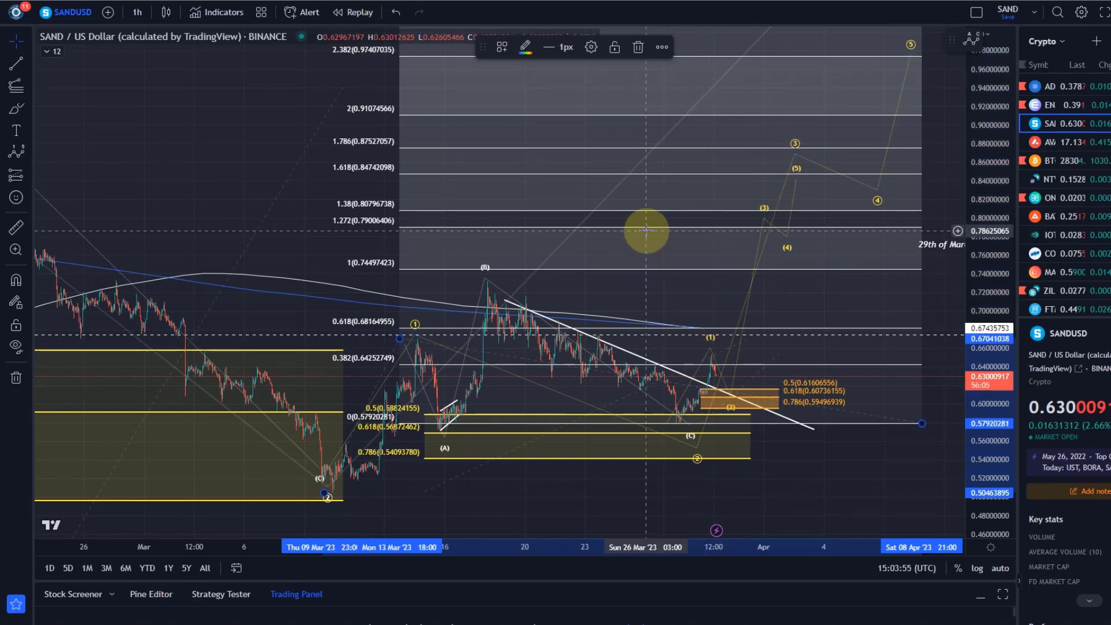
pyautogui.press('Delete')
# Shift the yellow wave 2 Fib retracement zone slightly later in time and raise the yellow circled wave 2 point to about 0.5566.
pyautogui.scroll(-5, 607, 243)
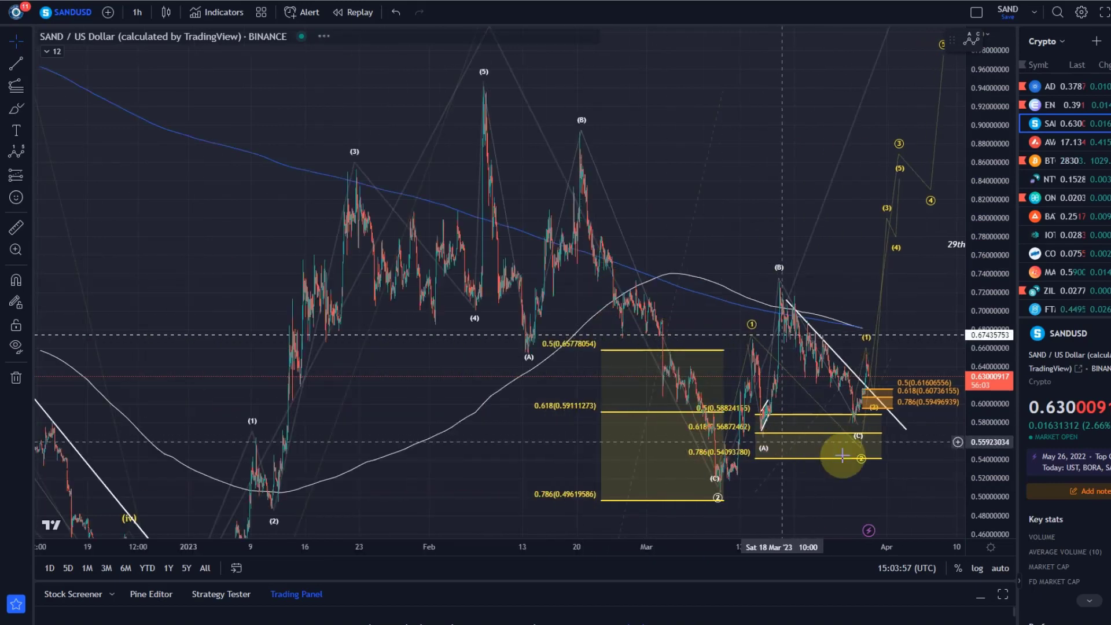
pyautogui.moveTo(824, 492); pyautogui.dragTo(628, 417)
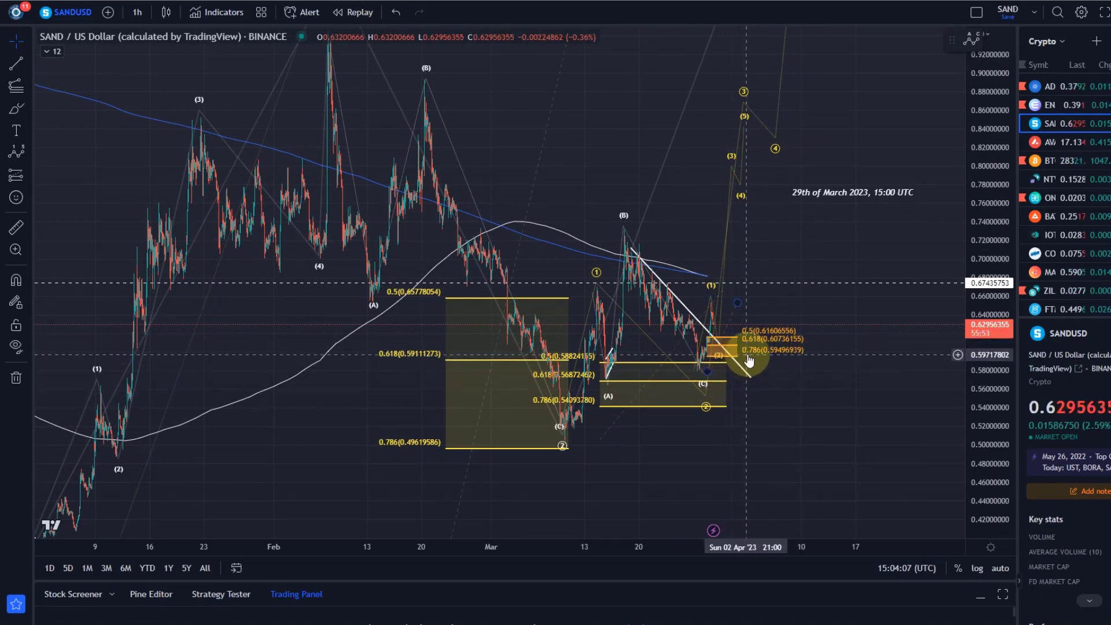
pyautogui.click(674, 380)
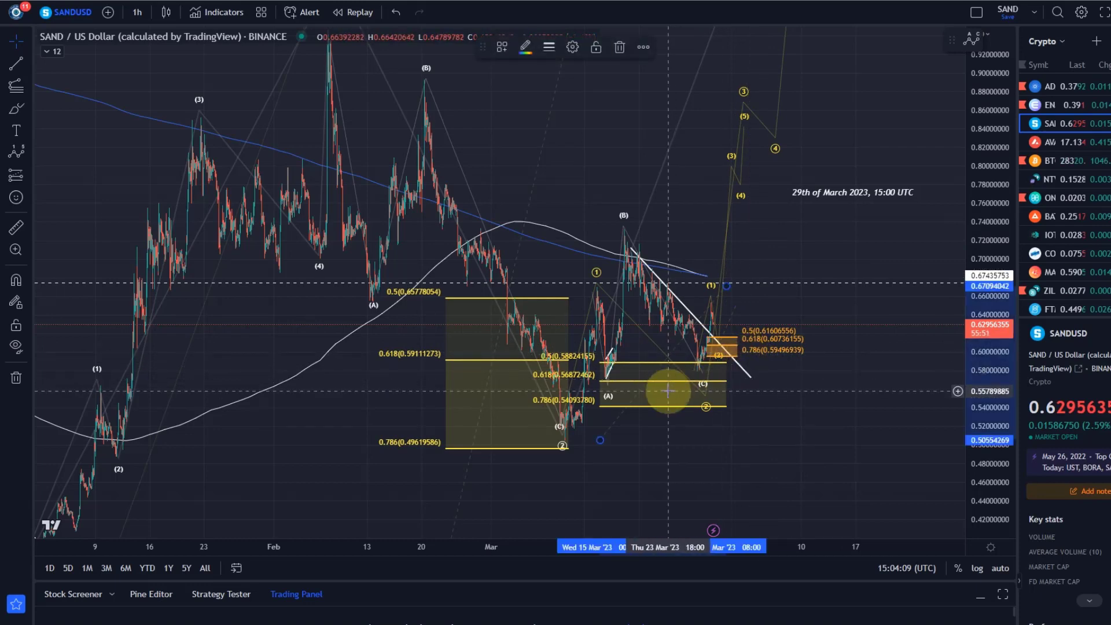
pyautogui.moveTo(668, 392)
pyautogui.mouseDown()
pyautogui.moveTo(706, 417)
pyautogui.moveTo(705, 392)
pyautogui.mouseUp()
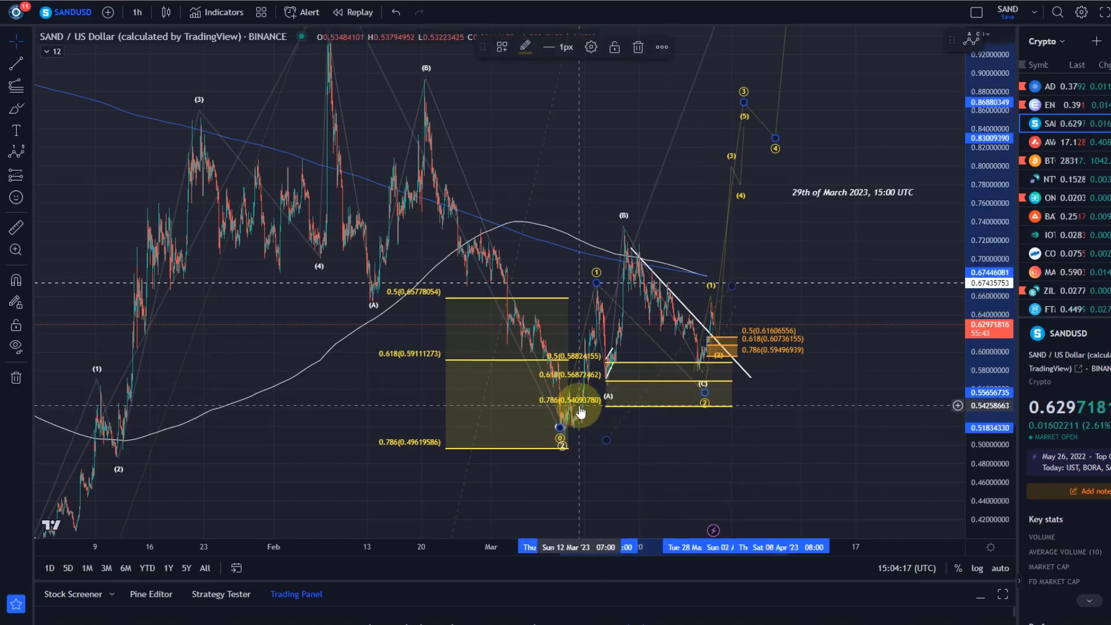